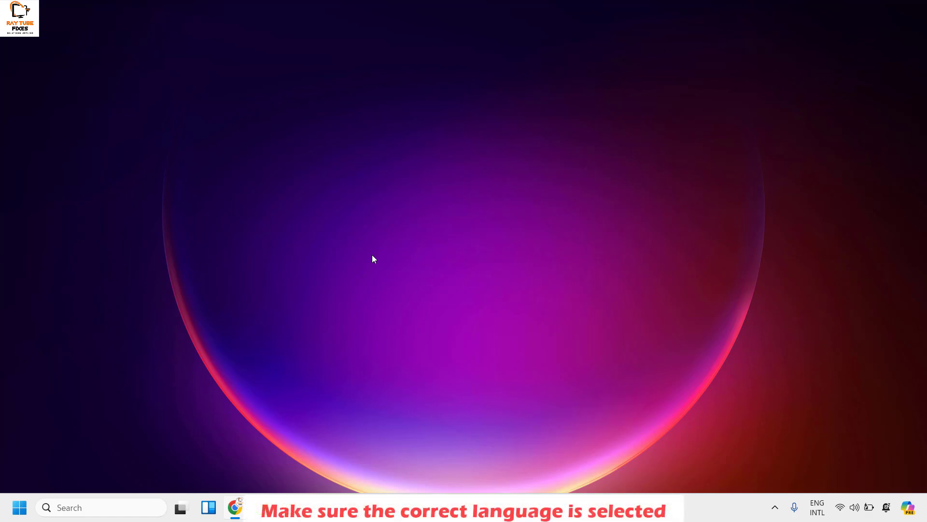
Launch Word with winword from Run and start a blank document.
key("super+r")
type("winword")
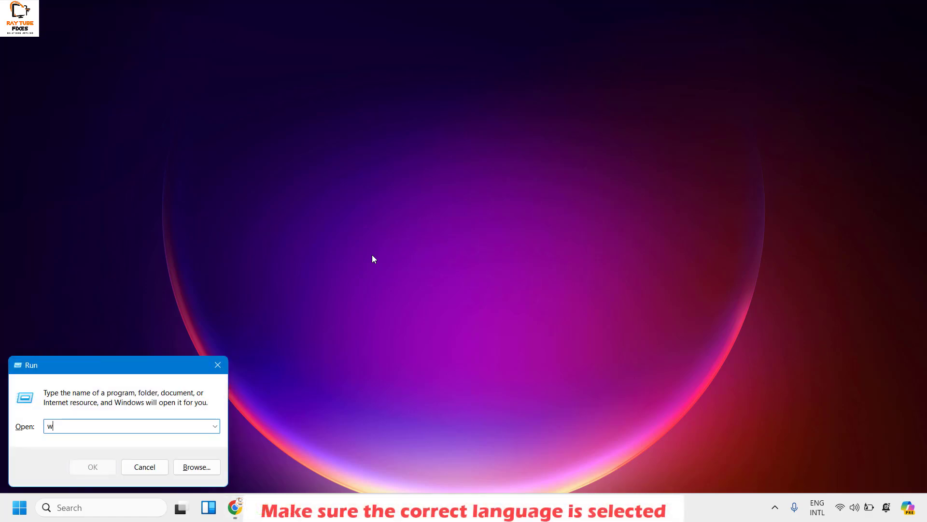
key("Return")
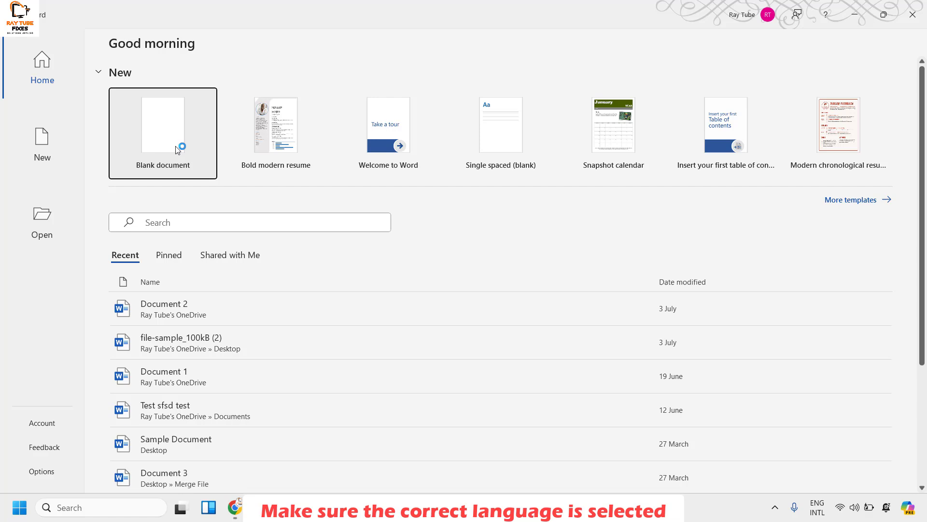
left_click(157, 131)
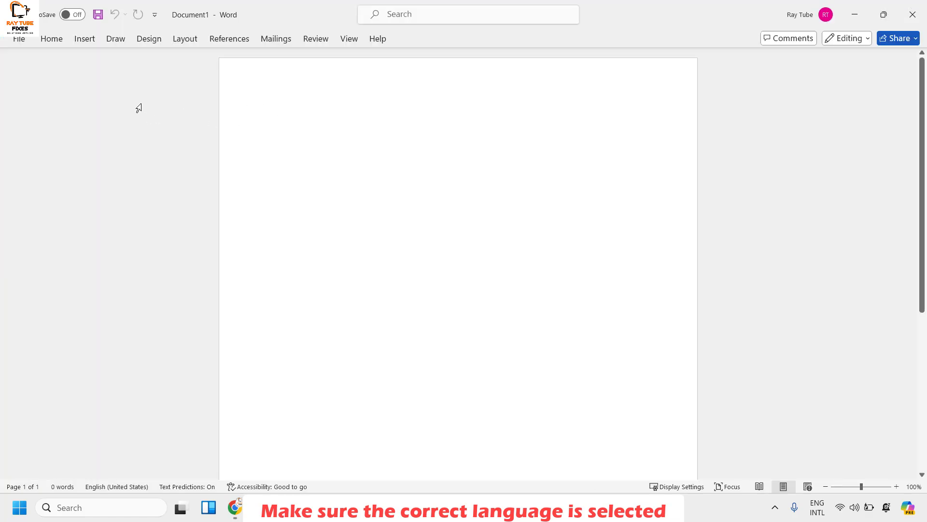
Check the Language options for English (India) and English (United States), adding no language.
left_click(19, 39)
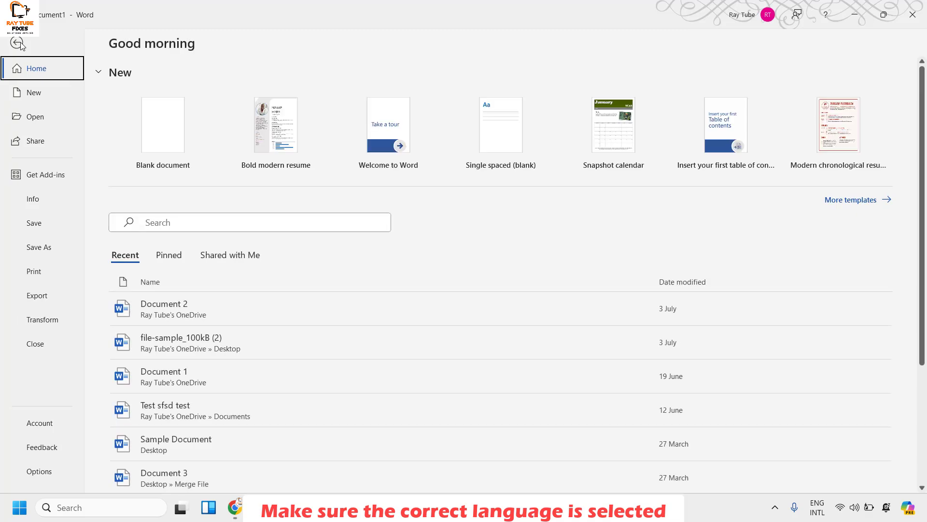
left_click(36, 471)
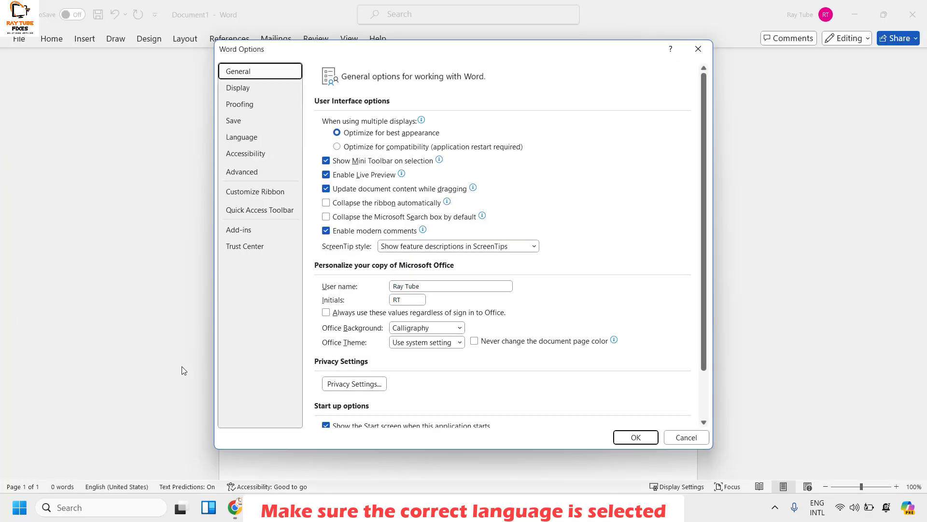
left_click(243, 138)
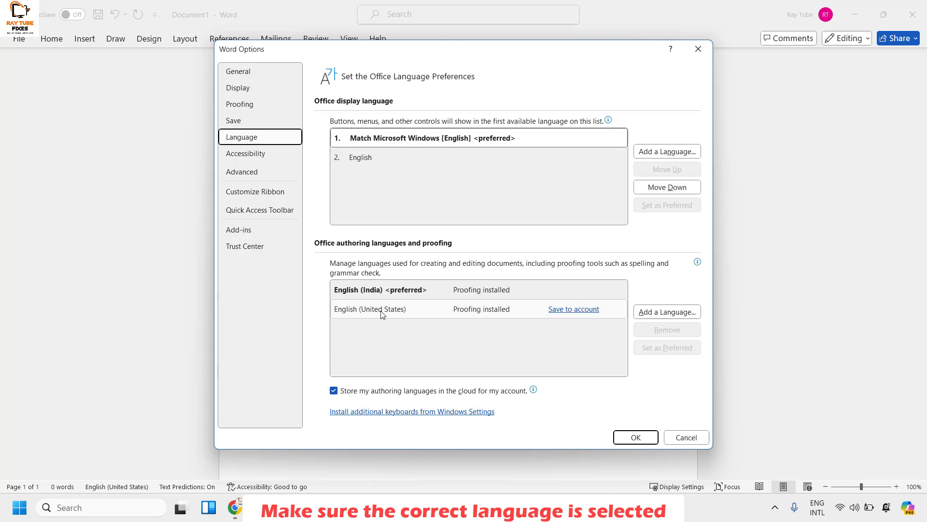
left_click(666, 312)
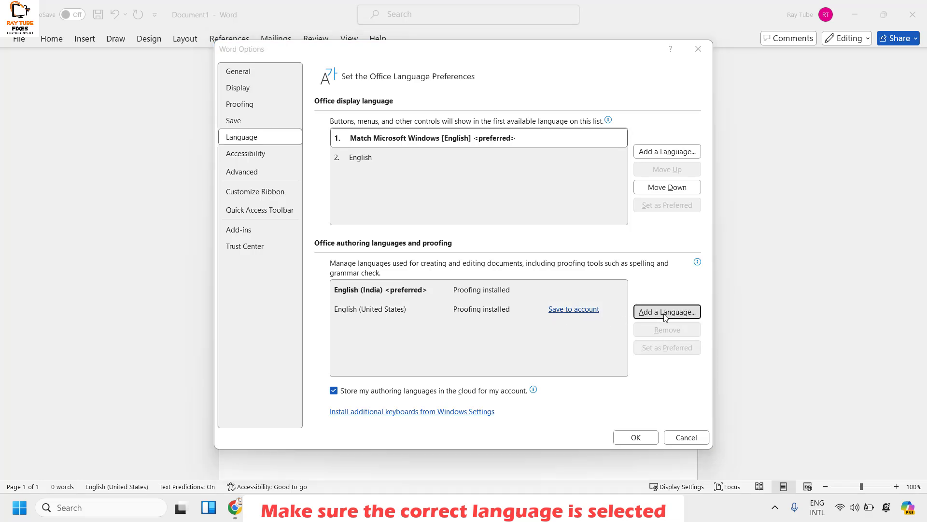
left_click(369, 185)
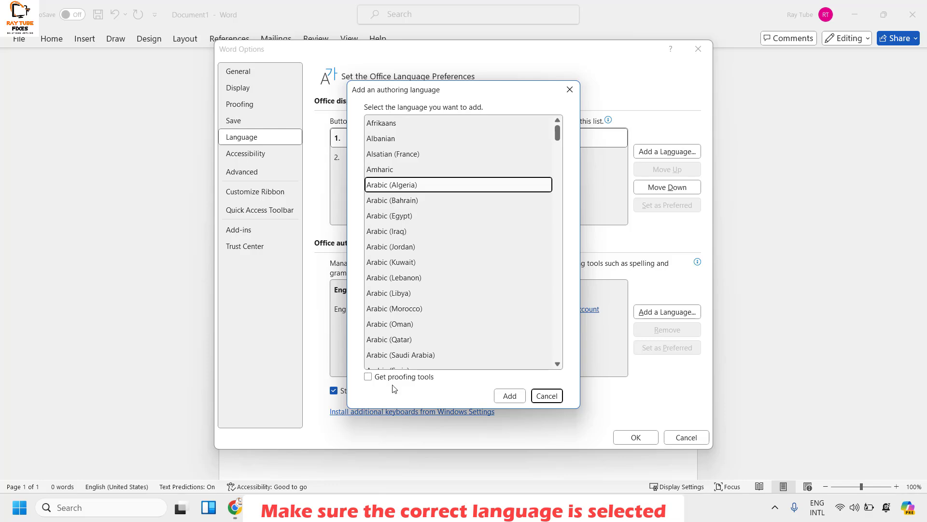
key("Escape")
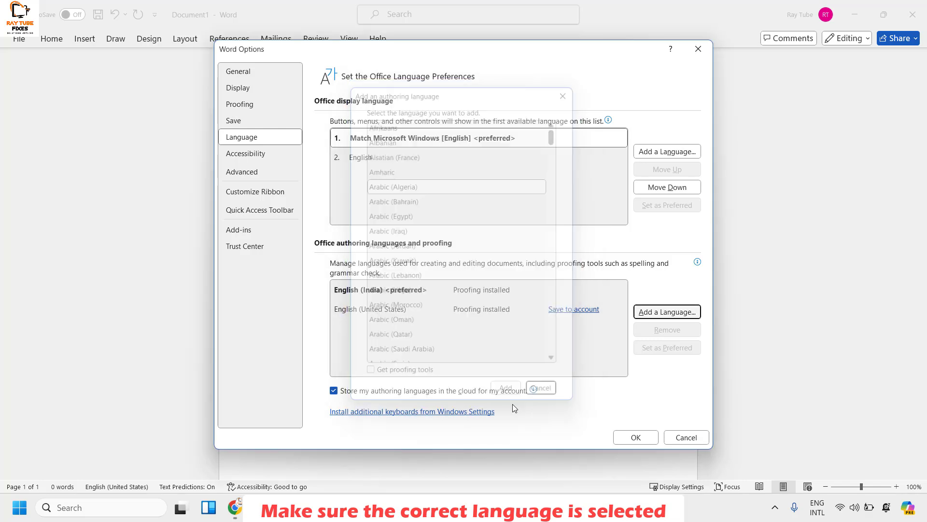
left_click(636, 438)
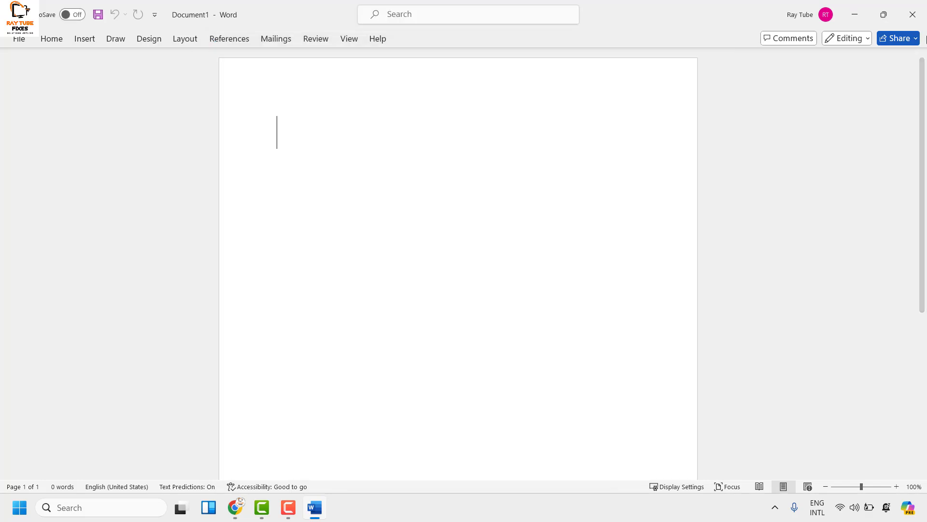
Restart Word, confirm 'Check spelling as you type' is on in Proofing, then close Word.
left_click(913, 14)
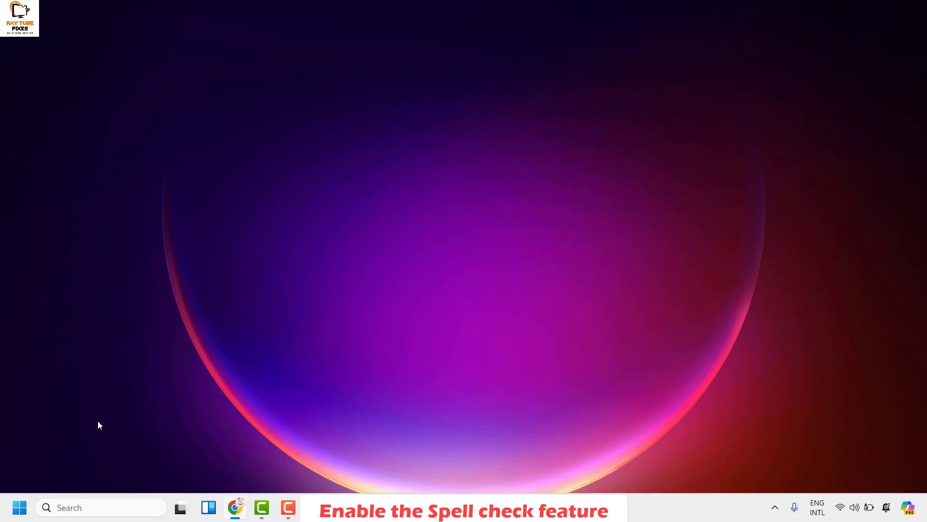
key("super+r")
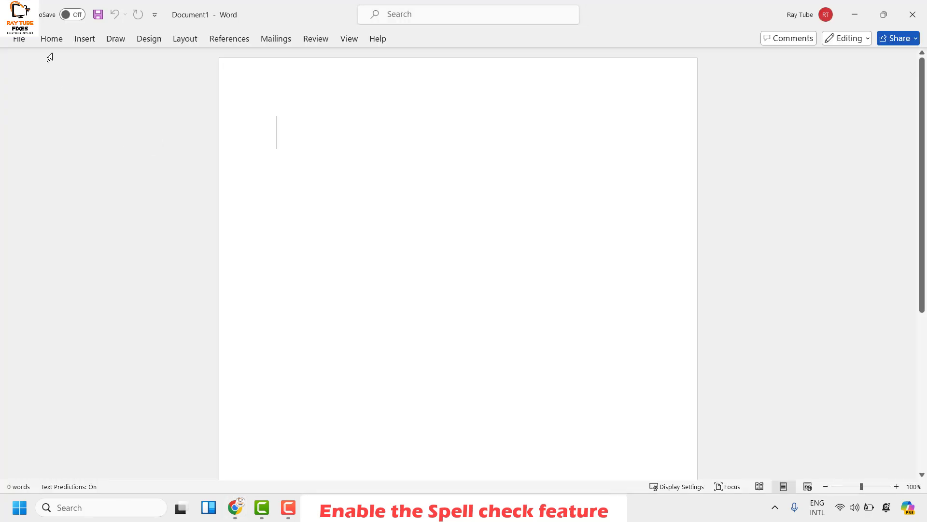
left_click(20, 42)
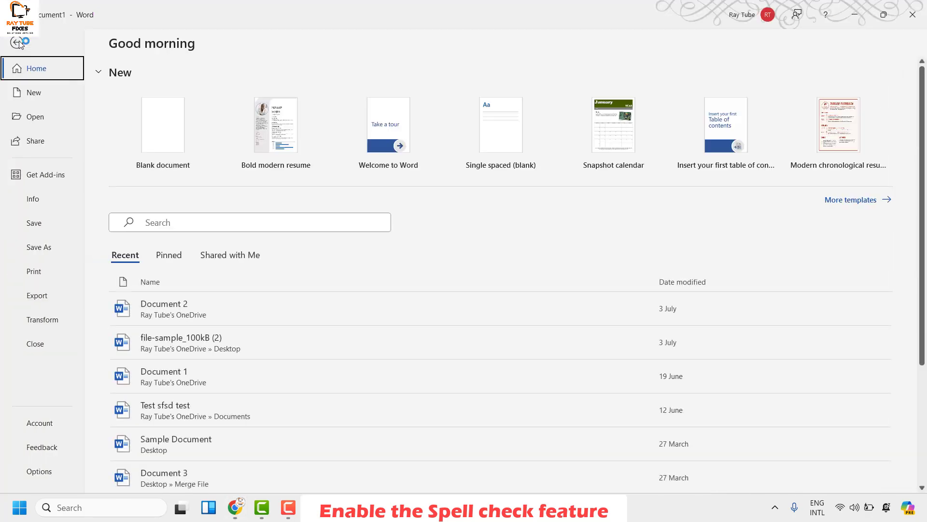
left_click(38, 472)
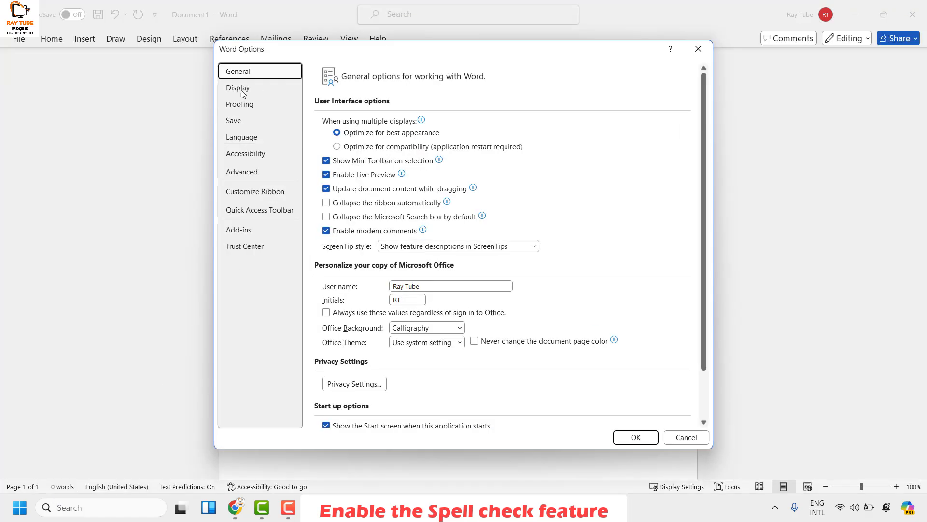
left_click(244, 104)
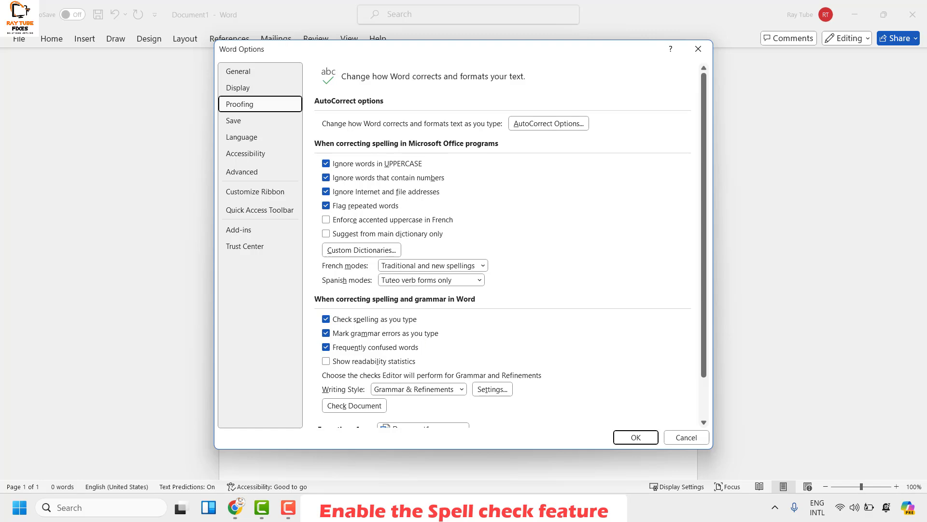
left_click(636, 437)
left_click(913, 14)
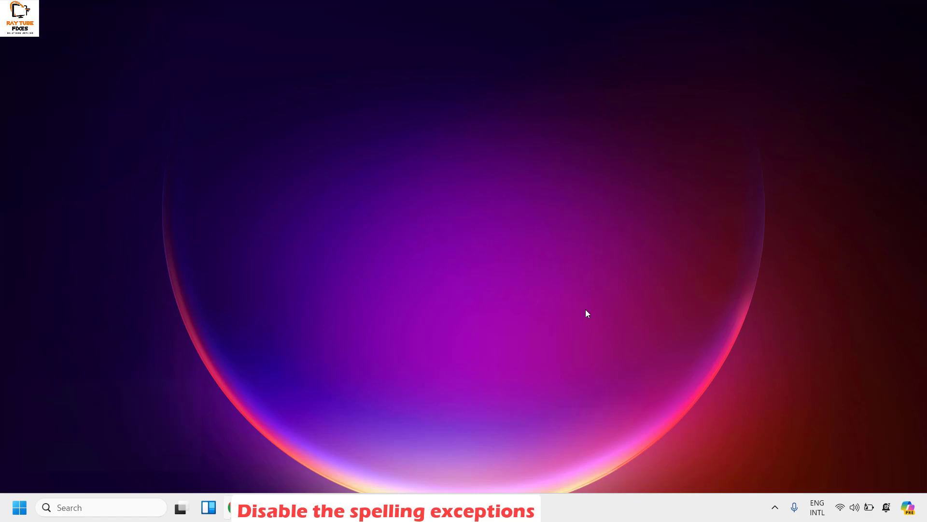
key("super+r")
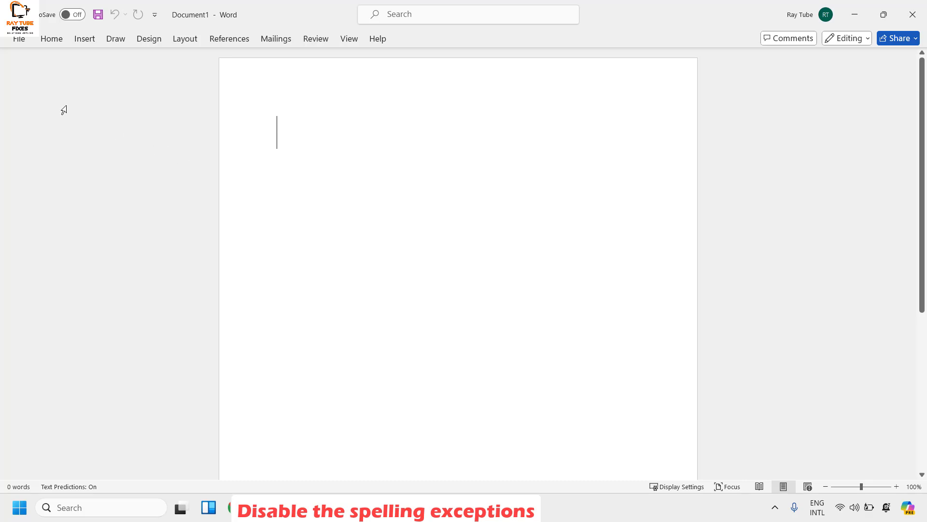
left_click(23, 39)
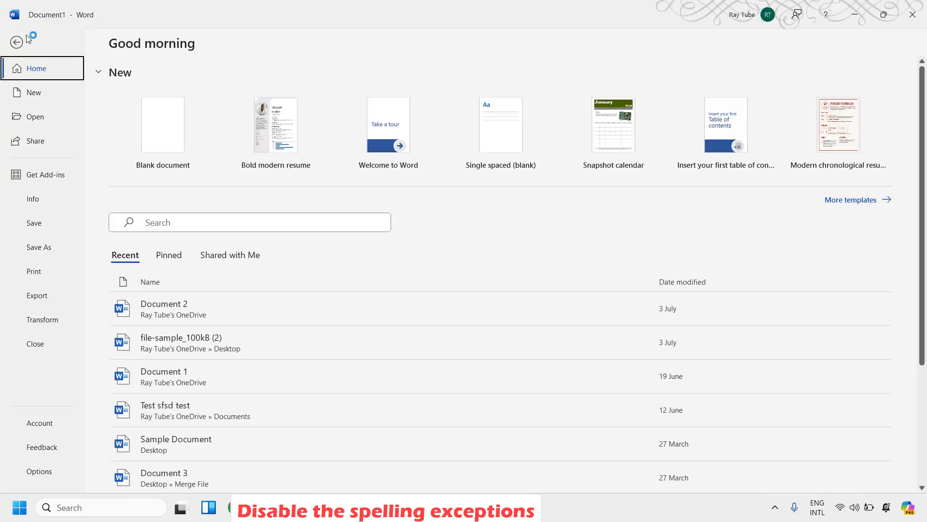
left_click(39, 471)
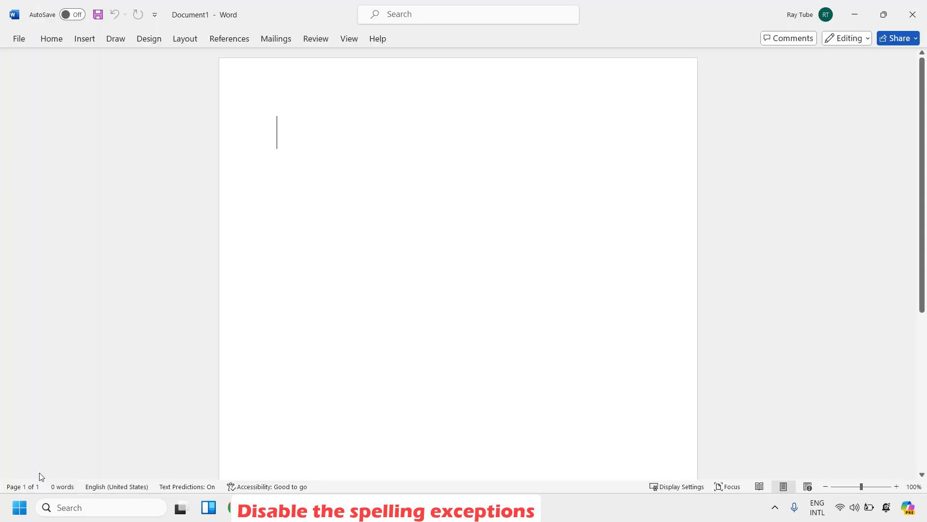
left_click(257, 106)
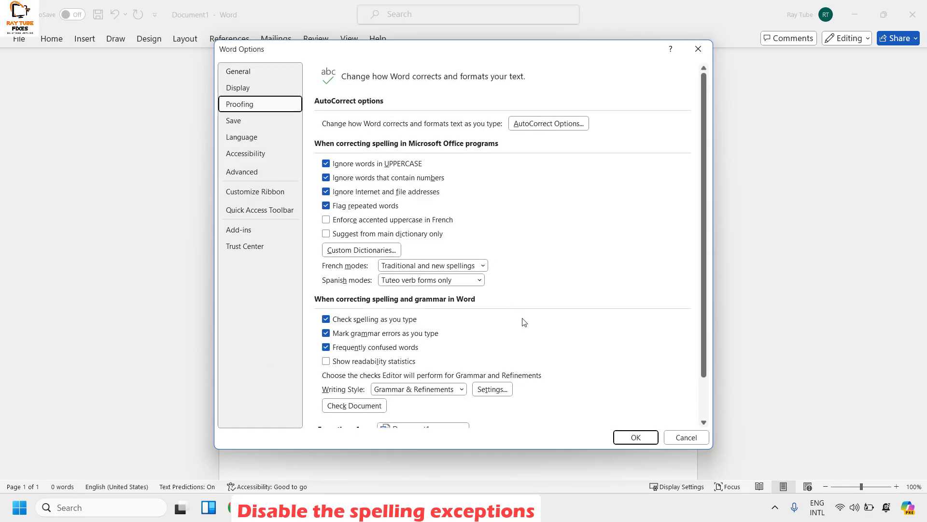
scroll(524, 322, "down", 2)
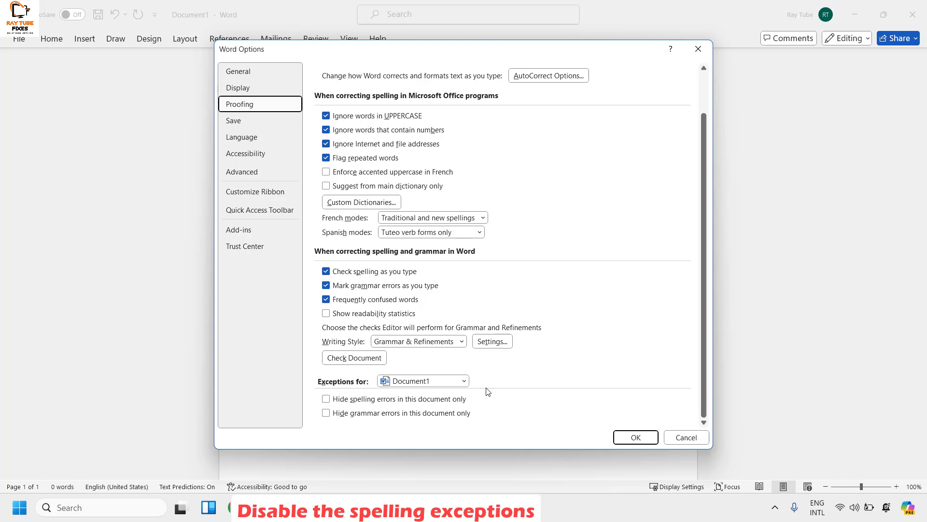
left_click(640, 437)
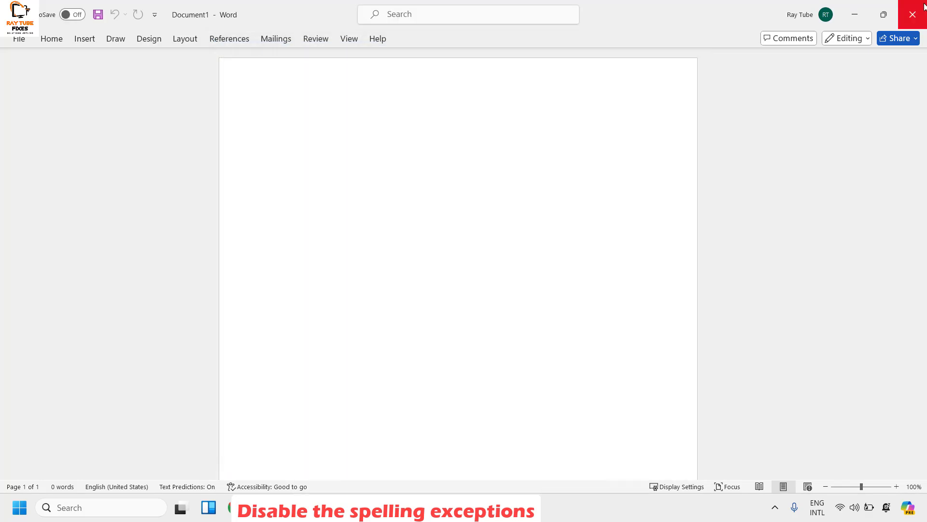
left_click(924, 6)
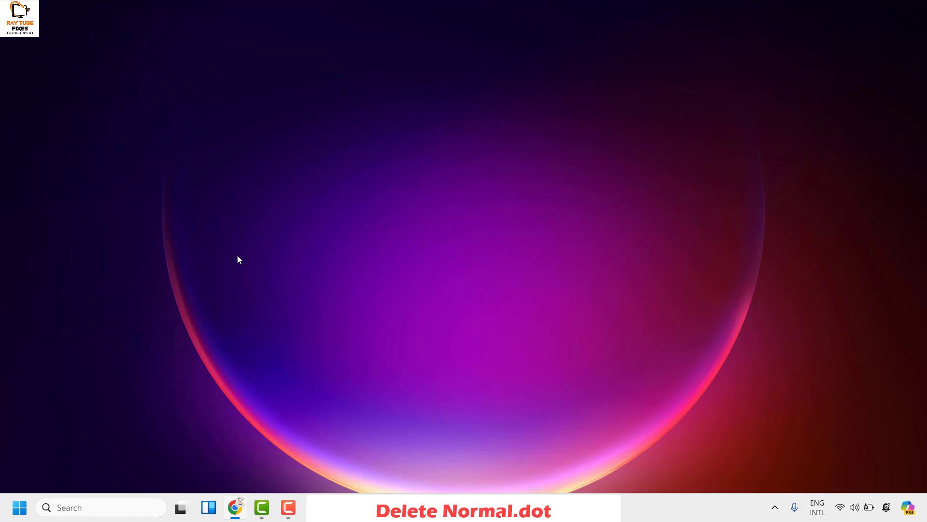
Open File Explorer, go to This PC and open the OS (C:) drive.
key("super+e")
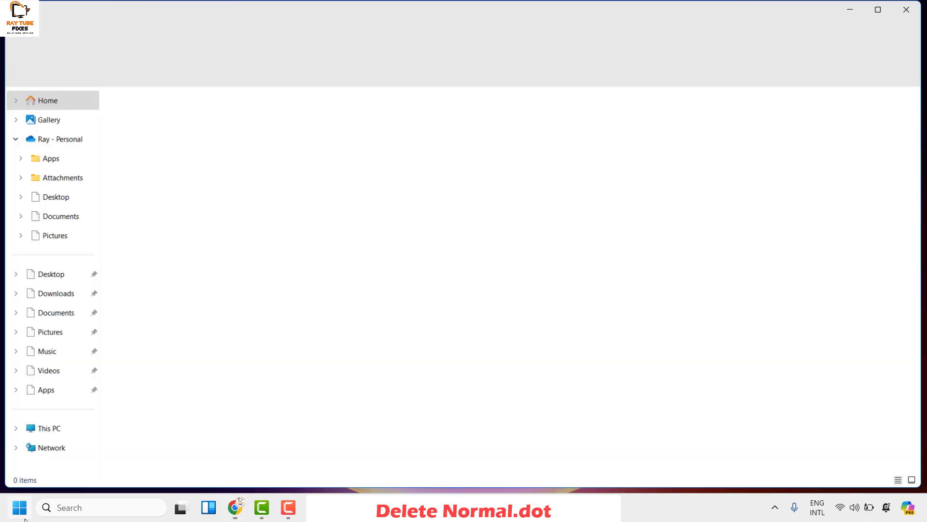
right_click(19, 508)
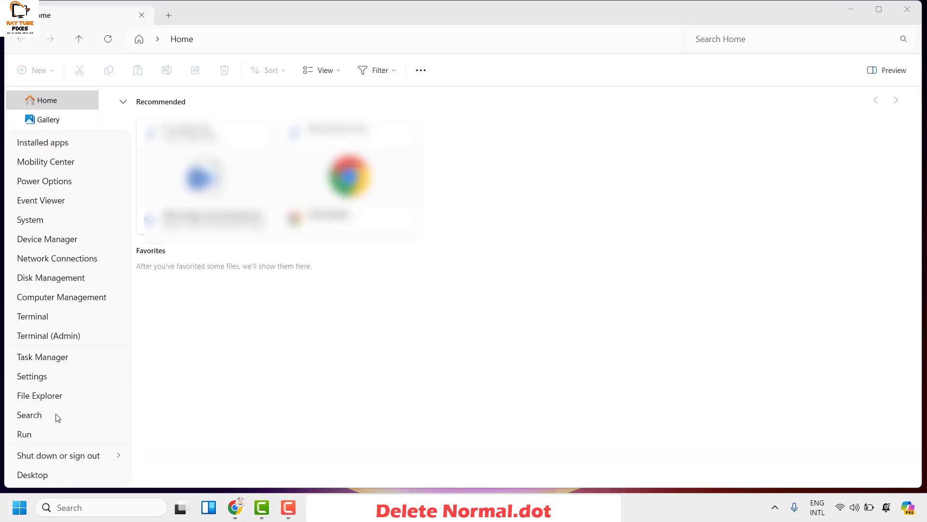
left_click(50, 396)
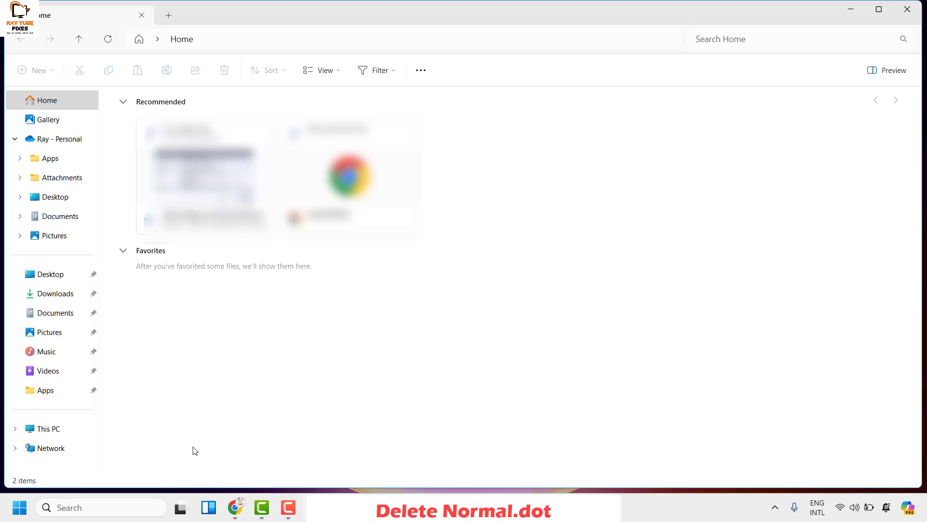
left_click(58, 430)
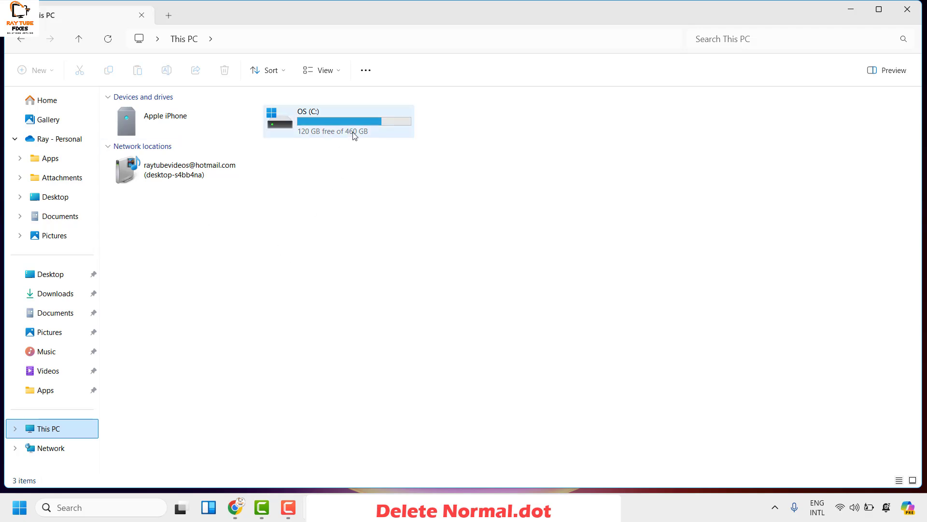
double_click(338, 132)
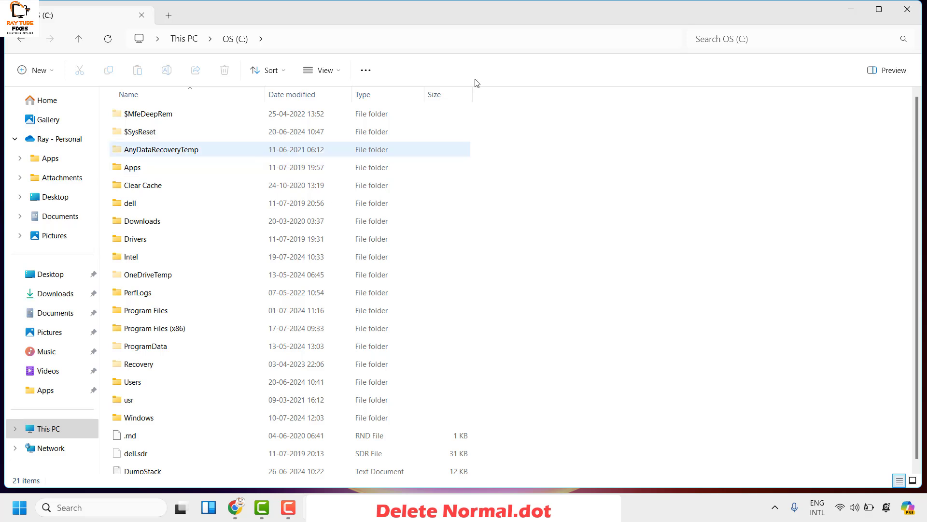
Turn off 'Hide extensions for known file types' in Folder Options and apply it.
left_click(365, 71)
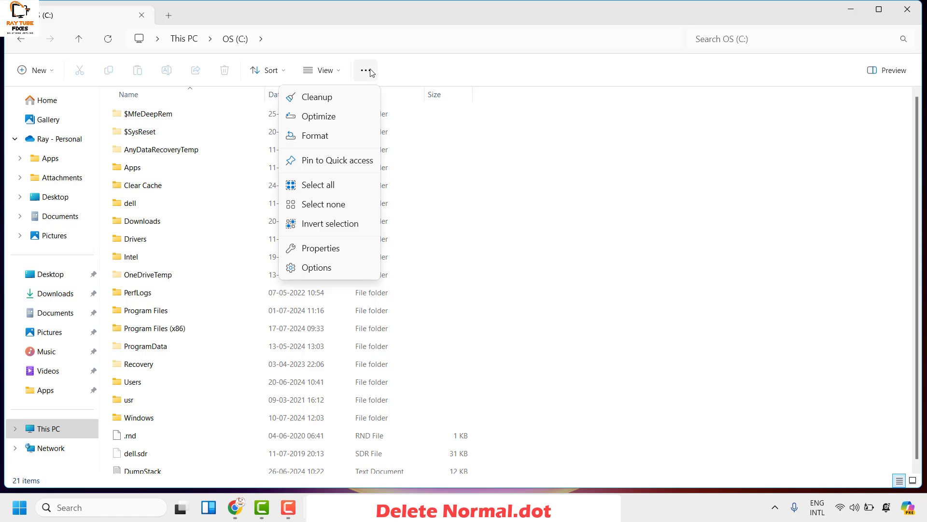
left_click(330, 268)
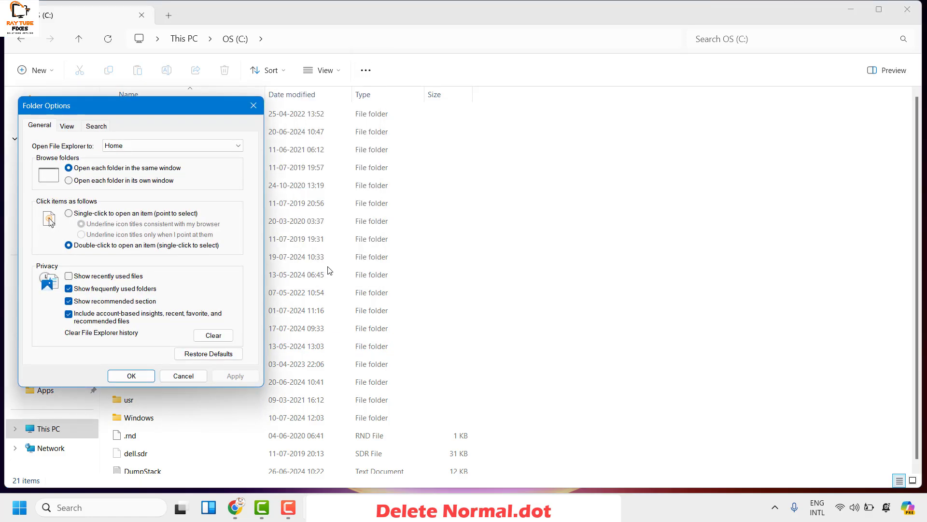
left_click_drag(175, 107, 458, 101)
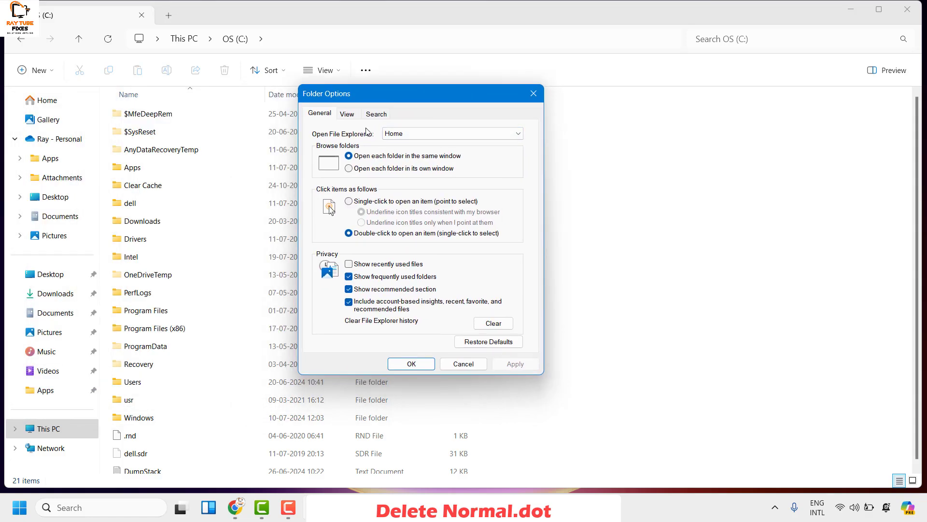
left_click(348, 114)
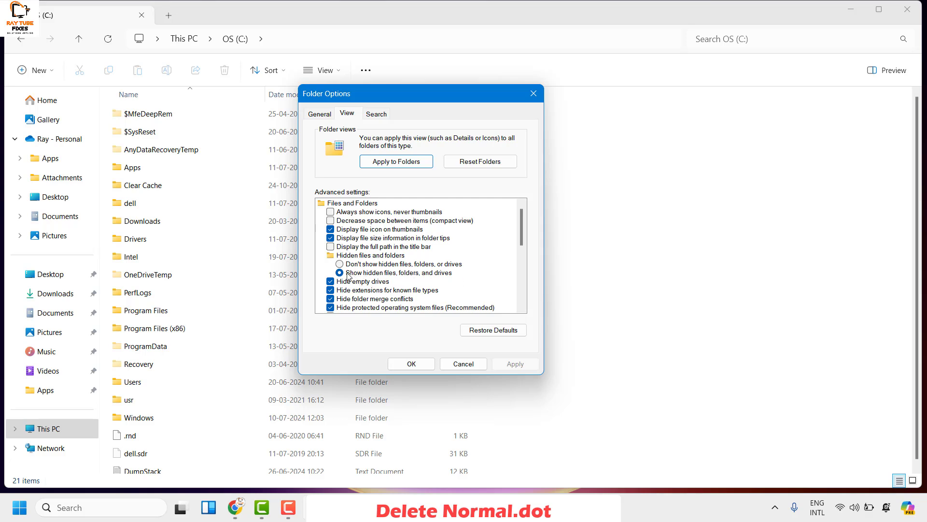
left_click(330, 290)
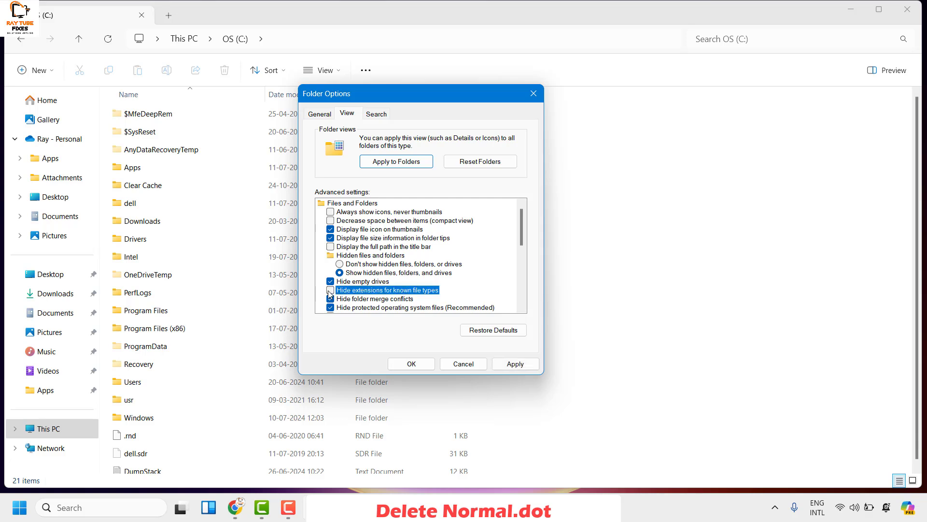
left_click(516, 366)
left_click(412, 364)
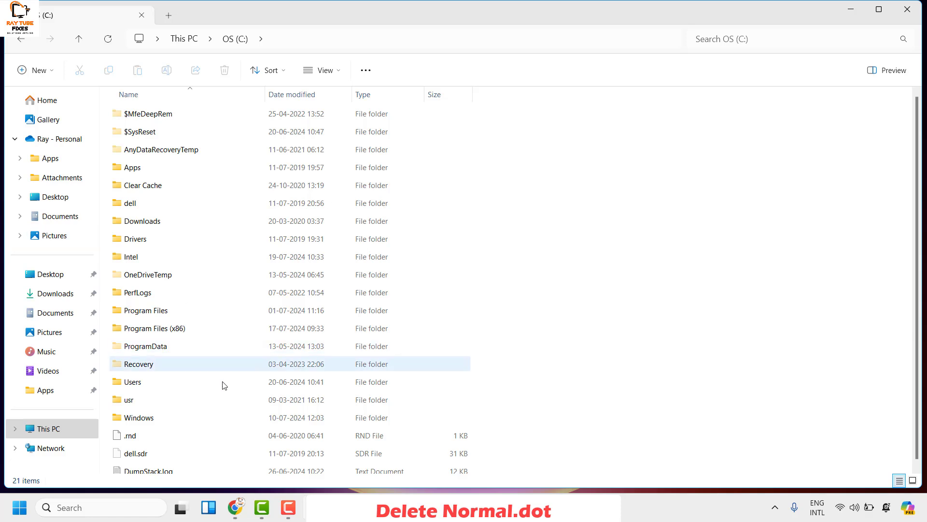
Browse from Users through the profile's AppData\Roaming\Microsoft folder into Templates.
double_click(167, 382)
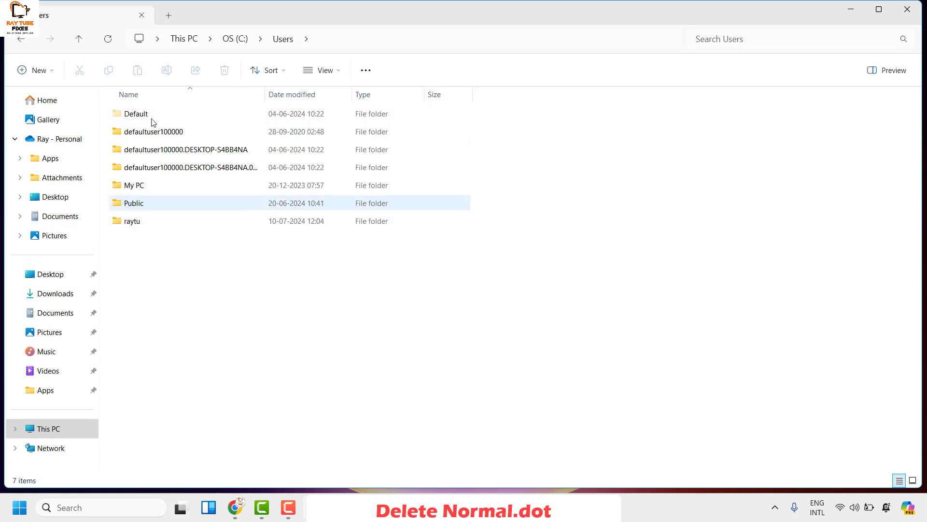
left_click(25, 508)
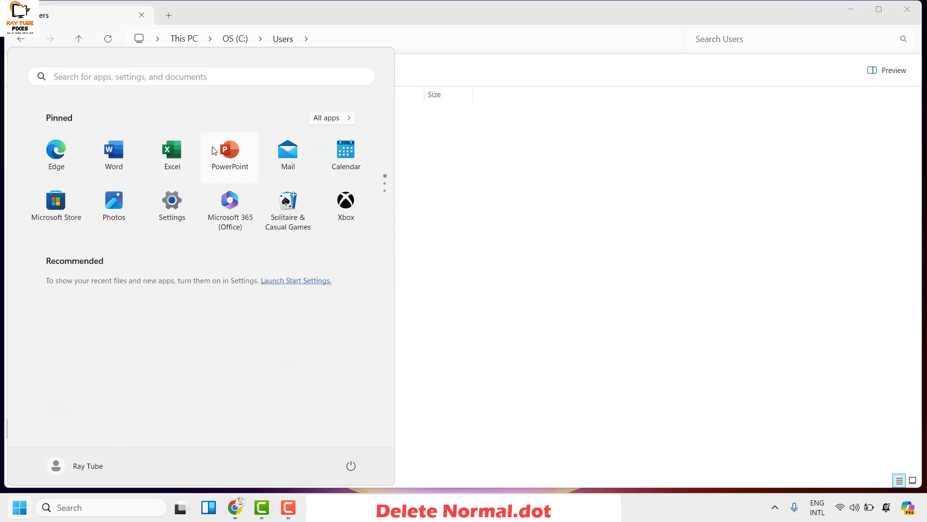
left_click(531, 265)
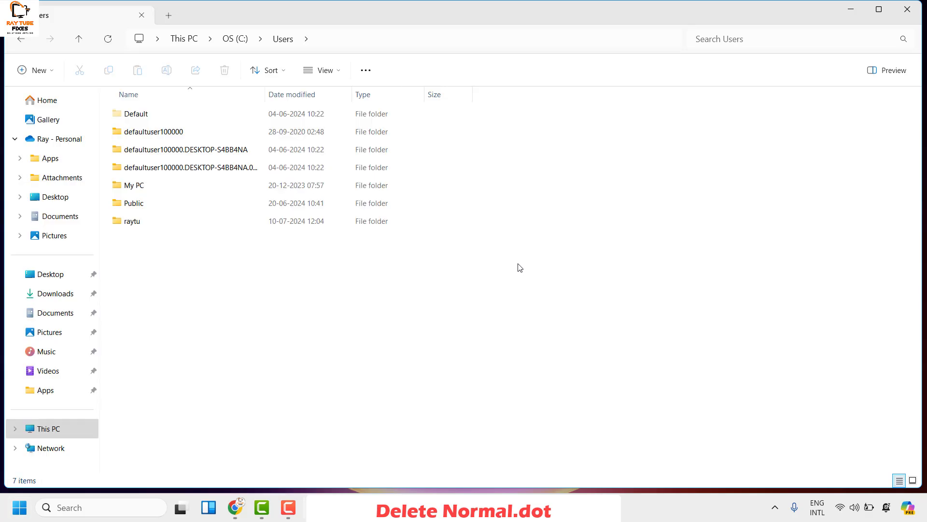
double_click(141, 222)
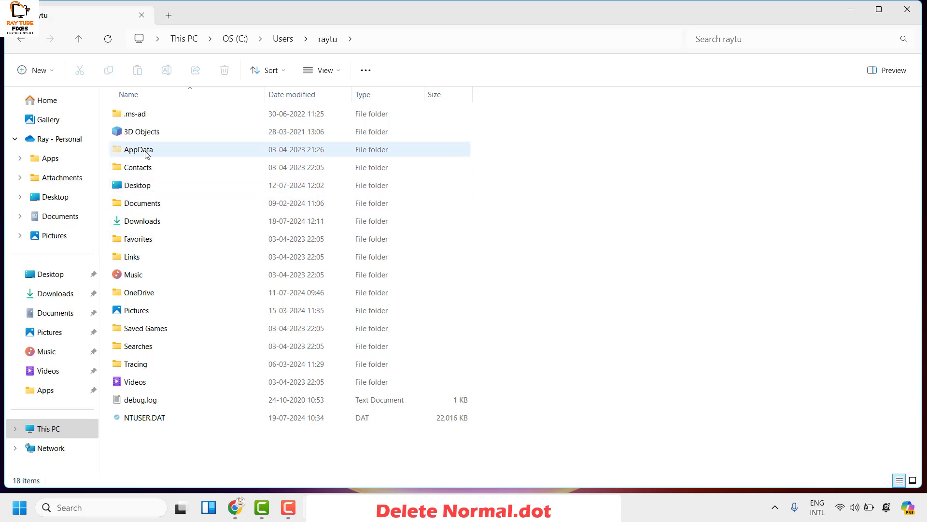
double_click(145, 151)
double_click(137, 150)
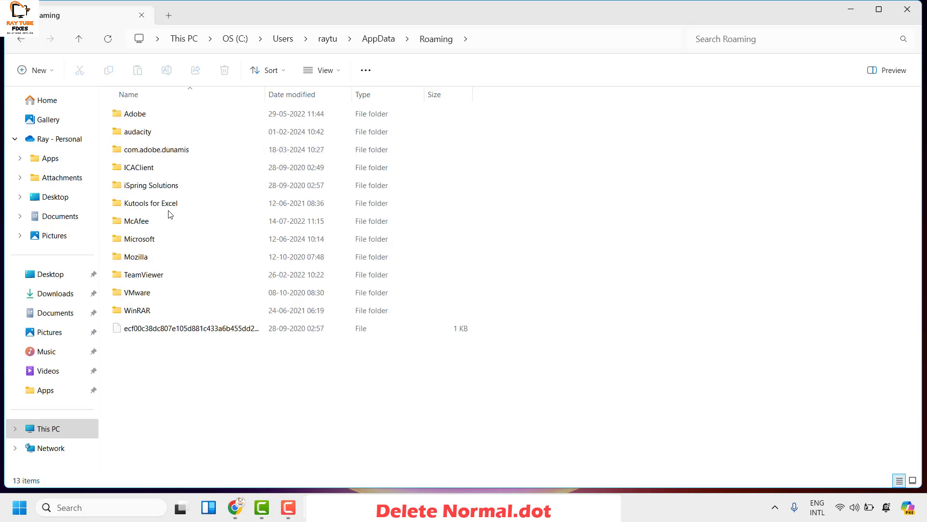
double_click(140, 239)
left_click(138, 221)
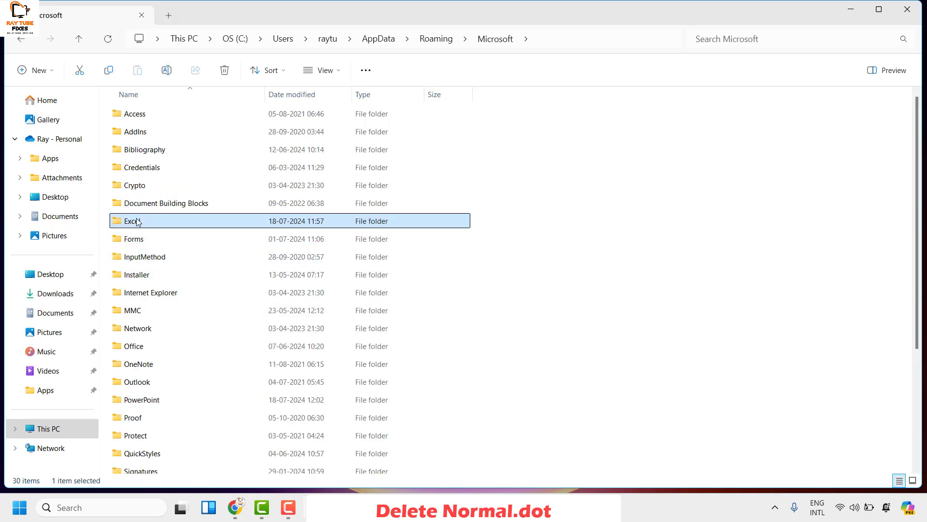
key("t")
key("Return")
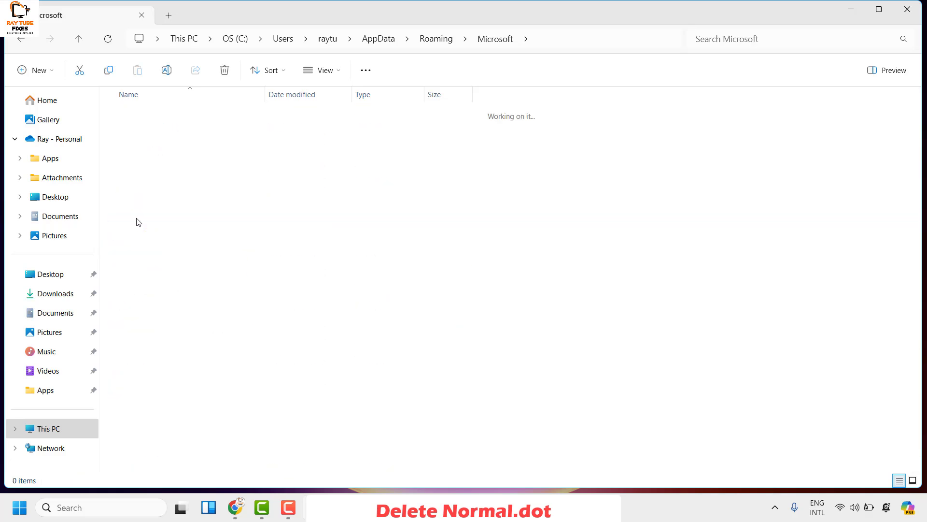
Select Normal.dotm together with NormalEmail.dotm and delete both files.
left_click(147, 167)
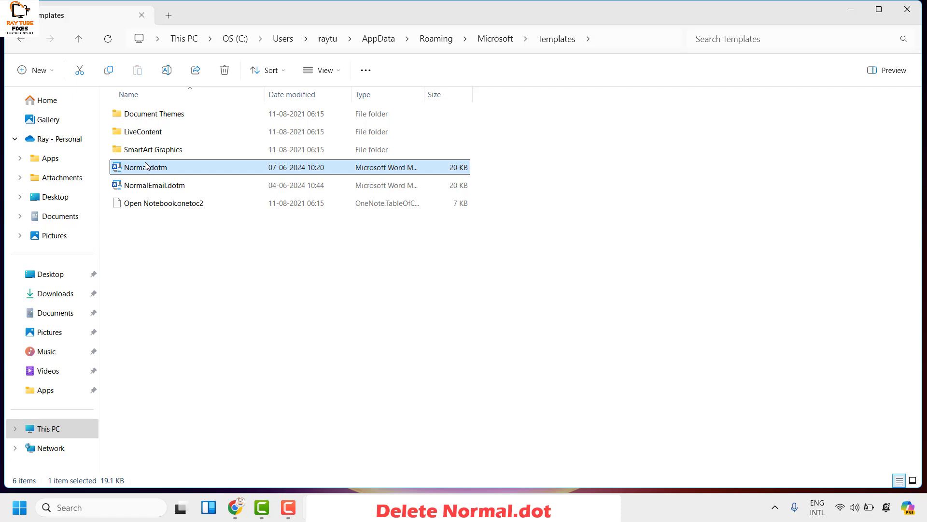
key("shift+Down")
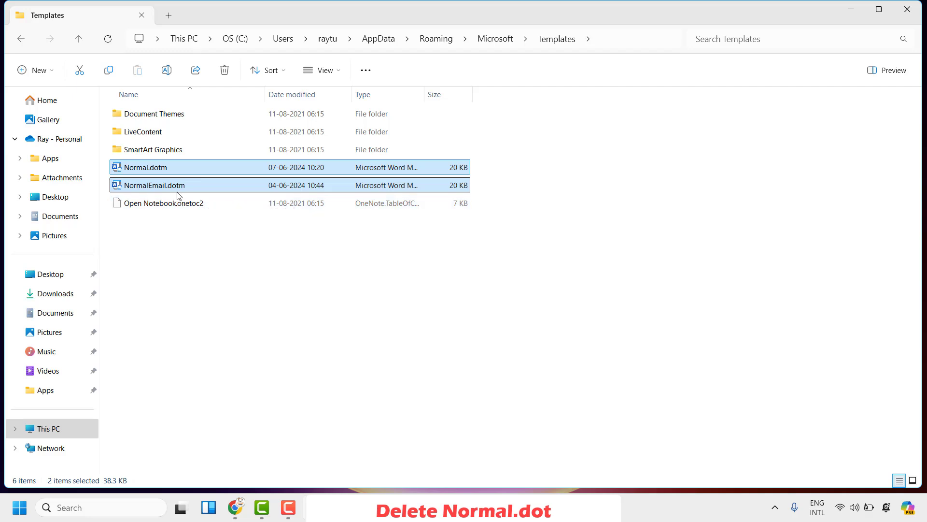
key("Delete")
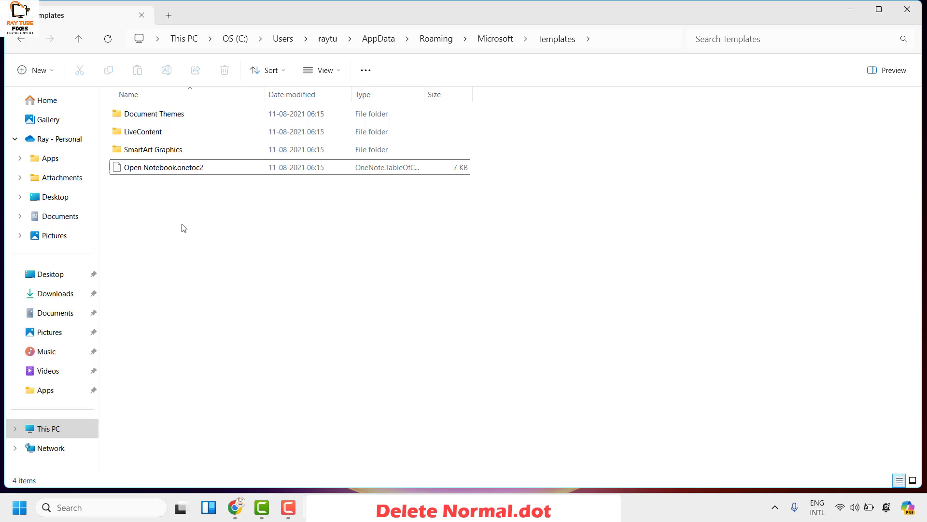
Close File Explorer, relaunch Word on a blank document with winword, then close Word.
left_click(900, 12)
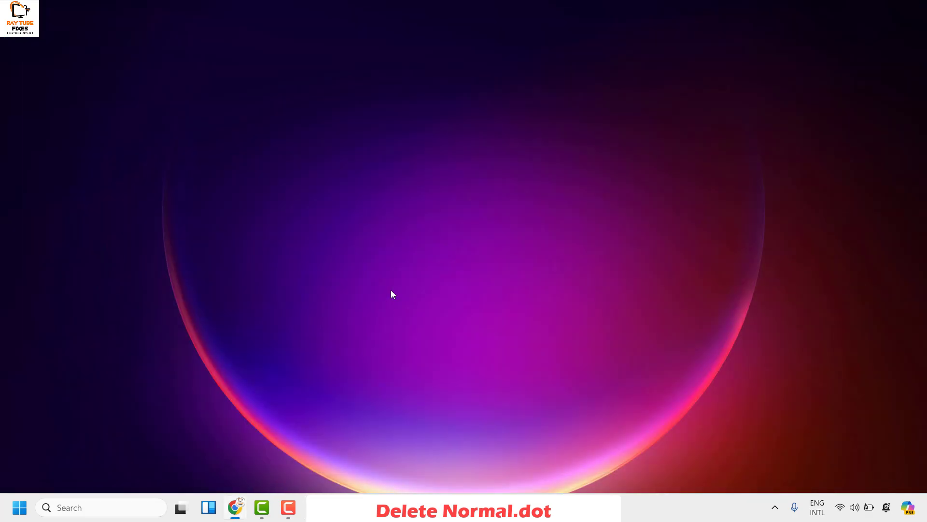
key("super+r")
type("winword")
key("Return")
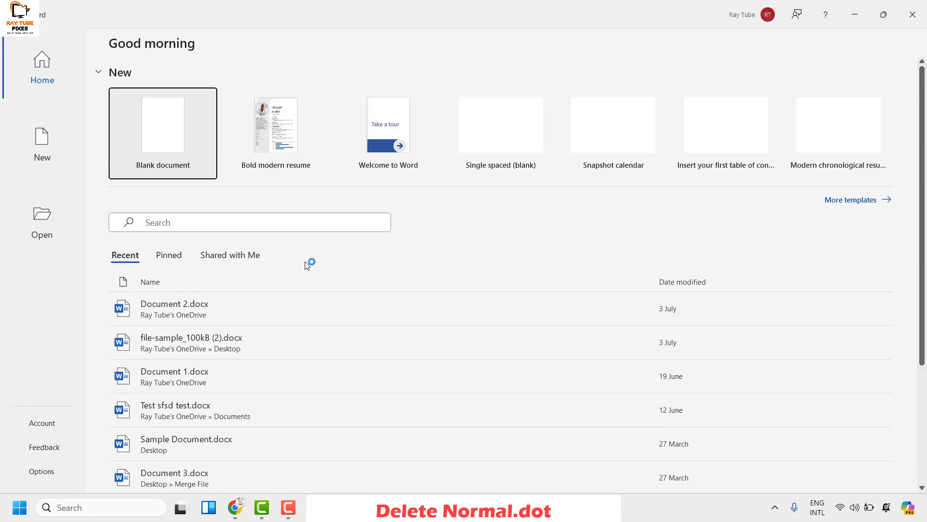
left_click(183, 134)
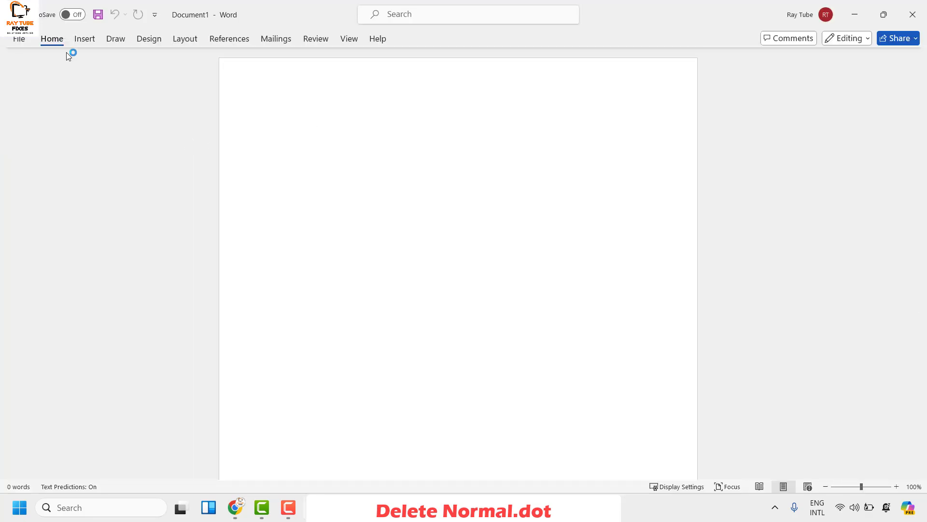
left_click(53, 41)
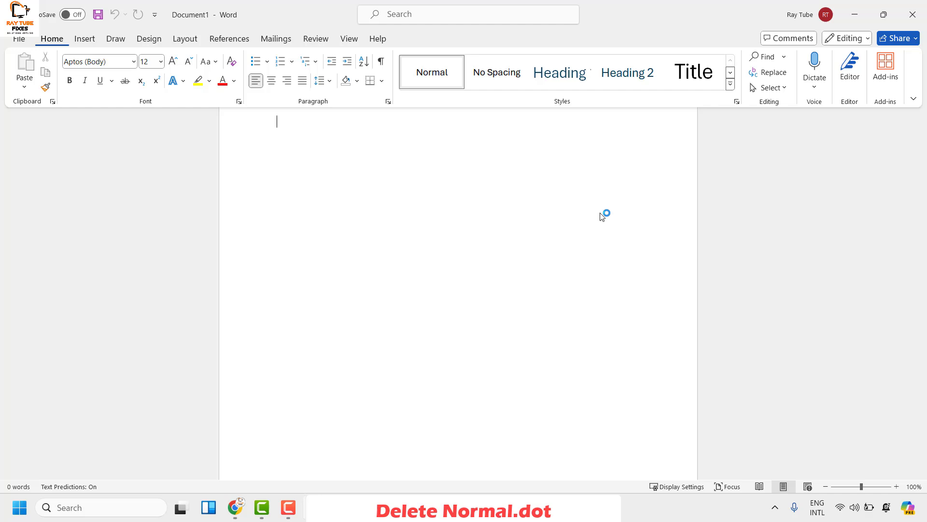
left_click(914, 14)
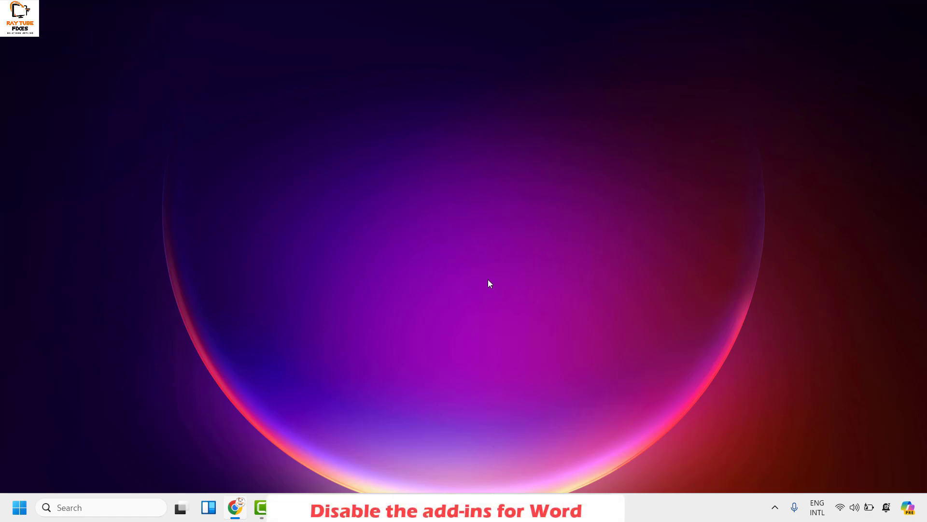
Relaunch Word and uncheck the OneNote Linked Notes Add-In in the COM Add-ins list.
key("super+r")
type("winword")
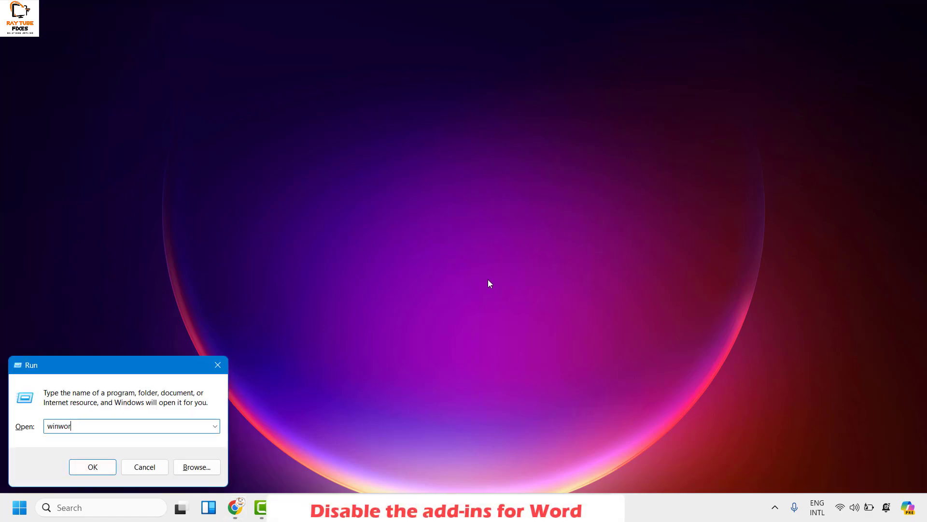
key("Return")
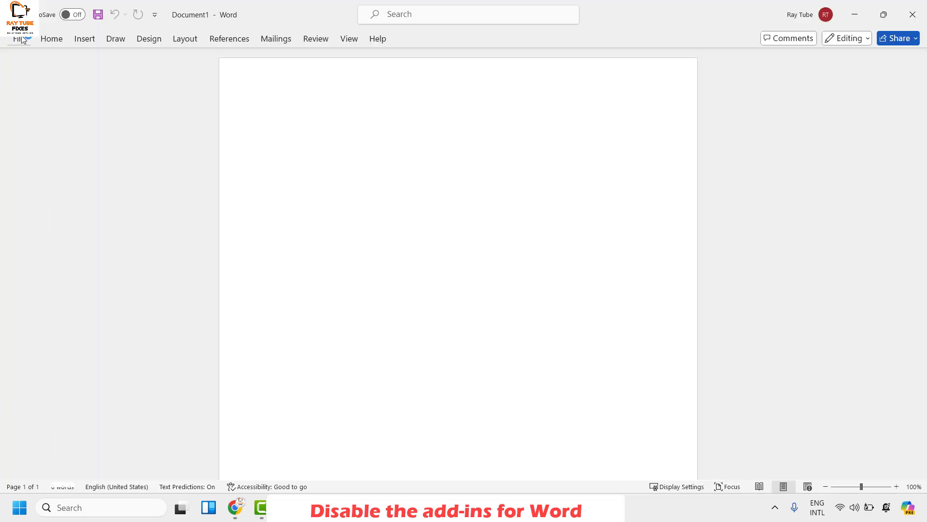
left_click(22, 39)
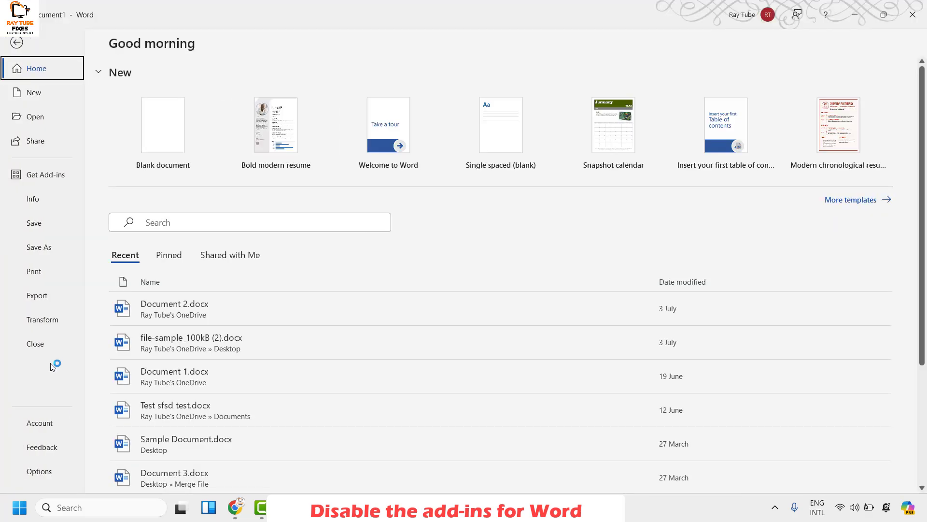
left_click(41, 471)
left_click(238, 230)
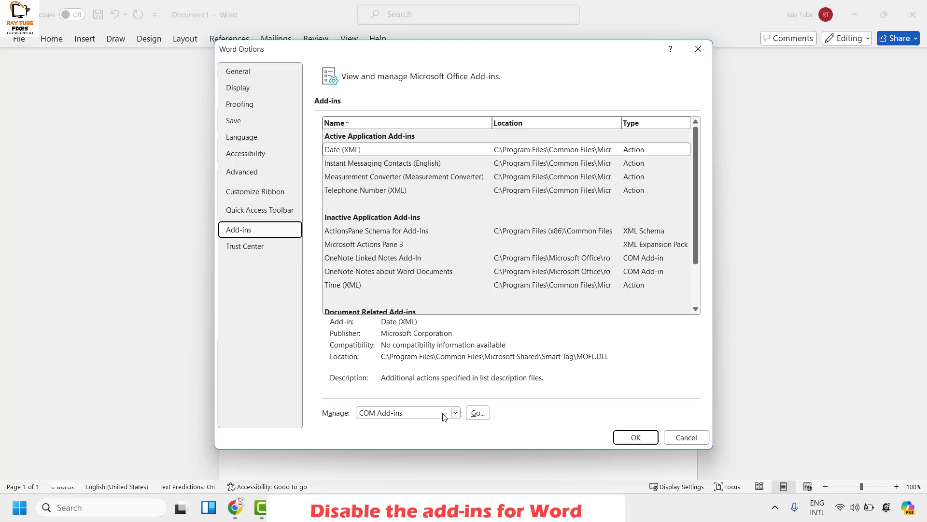
left_click(478, 413)
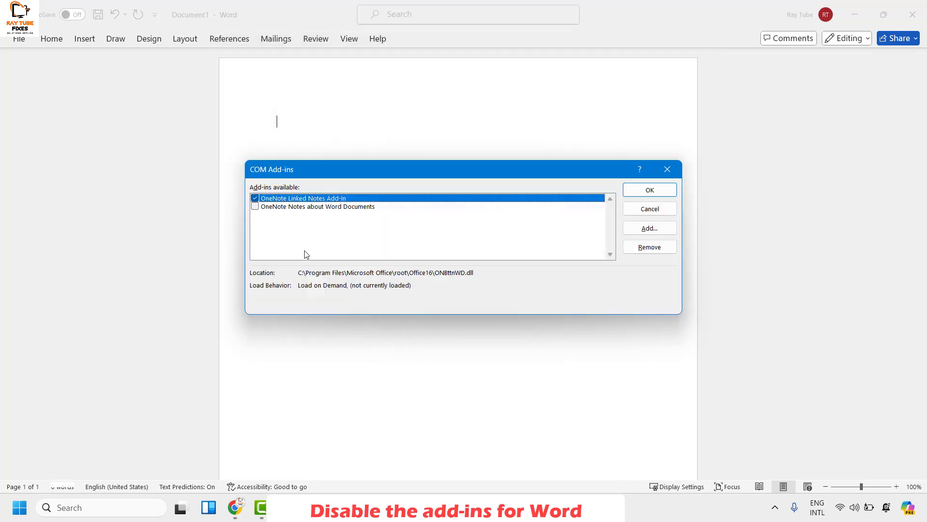
left_click(256, 200)
left_click(315, 207)
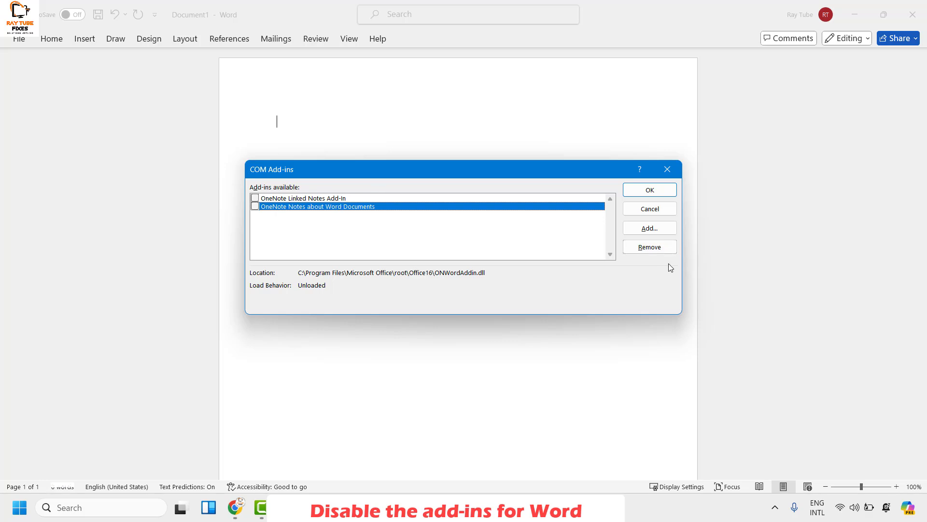
Confirm the add-in change, close Word, and enter appwiz.cpl in the Run box.
left_click(662, 192)
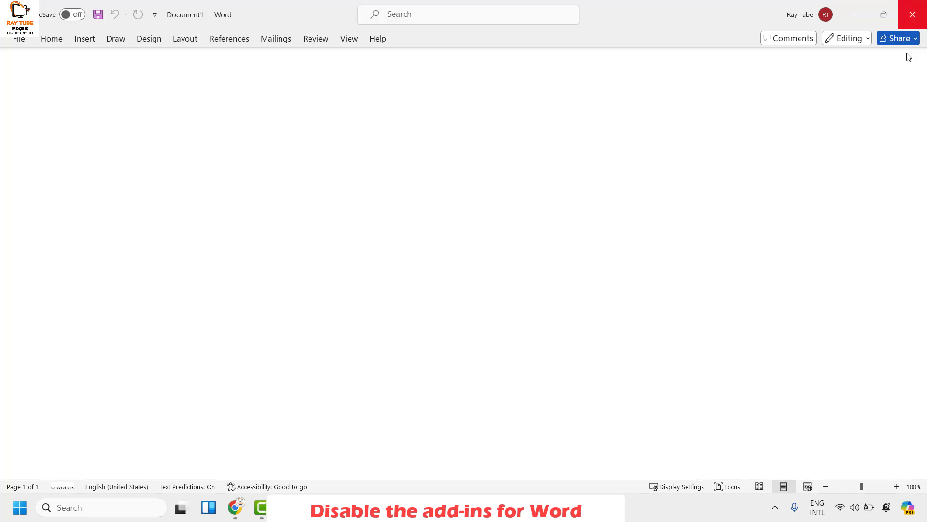
left_click(913, 14)
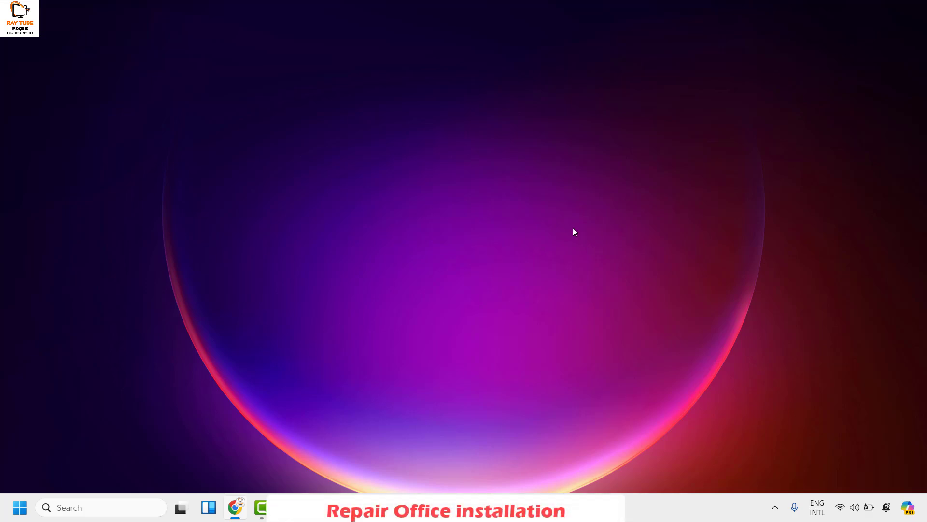
right_click(16, 514)
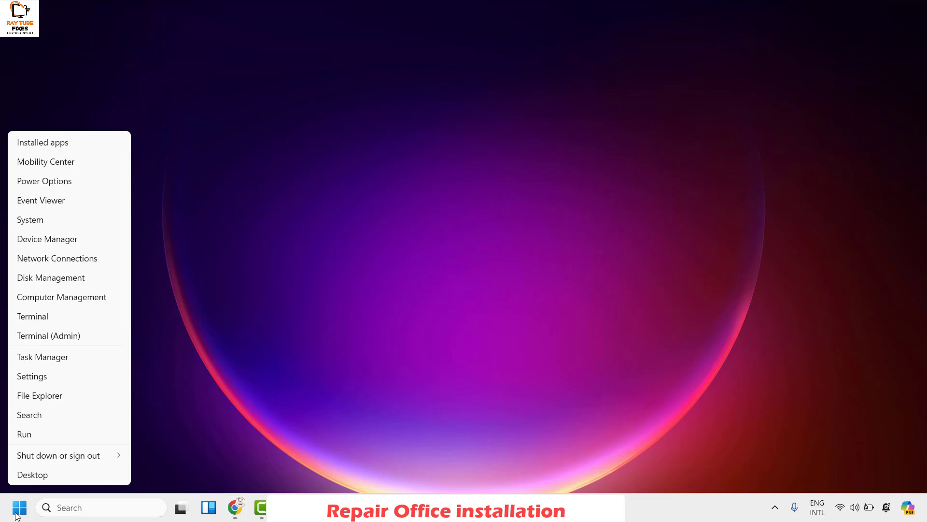
left_click(33, 442)
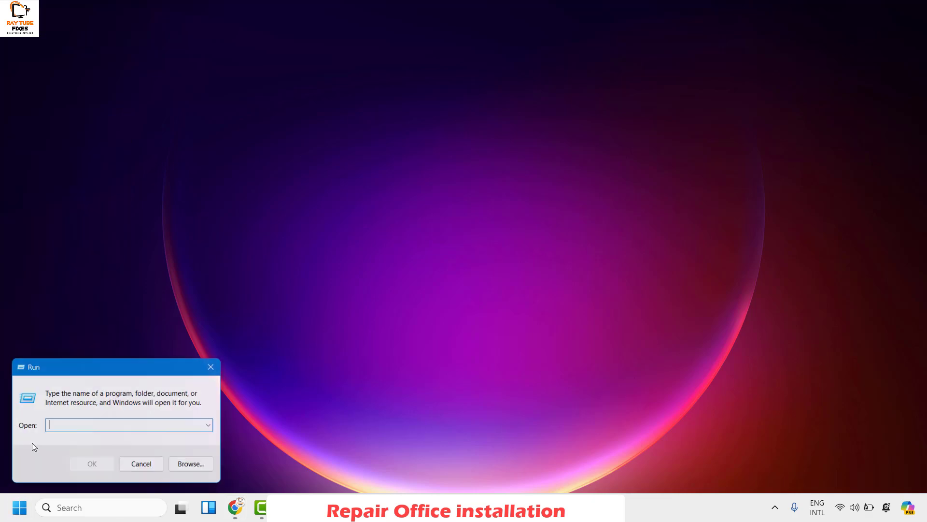
type("appw")
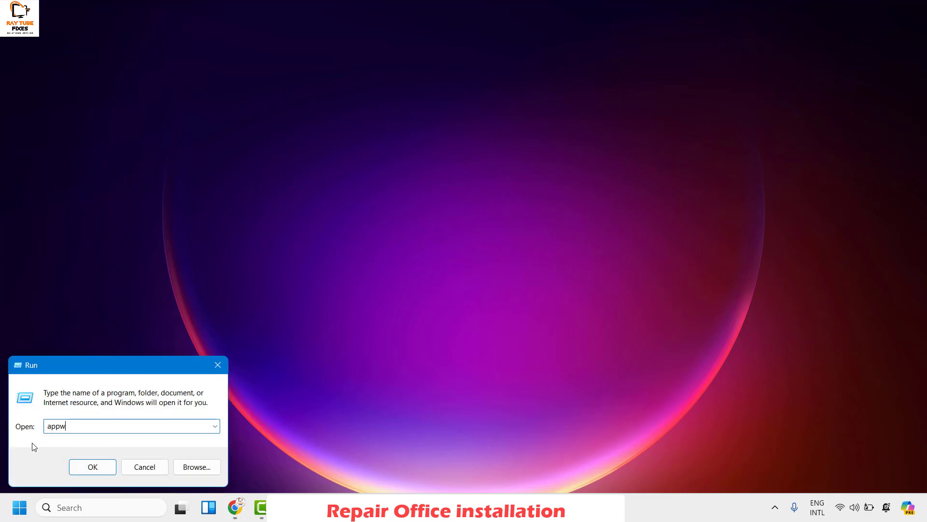
type("iz.cpl")
Run appwiz.cpl and select Microsoft 365 Apps for business in the program list.
key("Return")
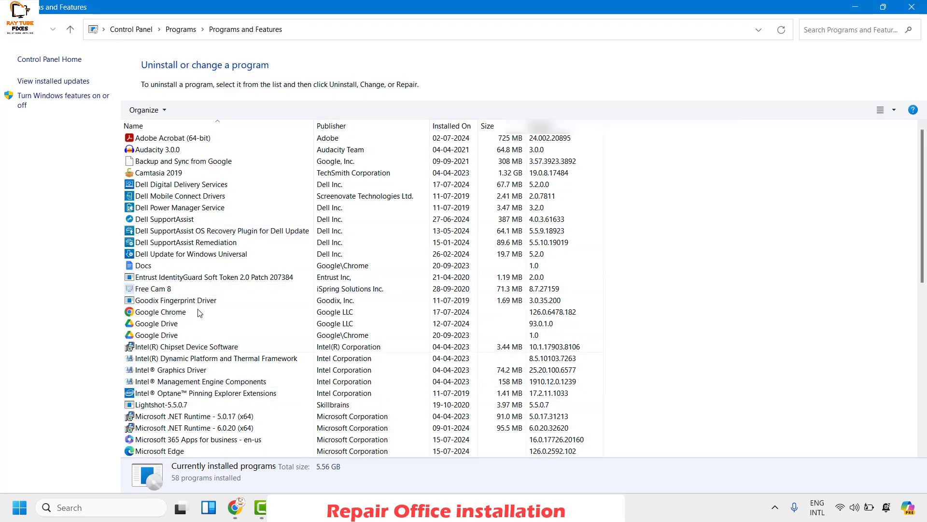
scroll(181, 283, "down", 5)
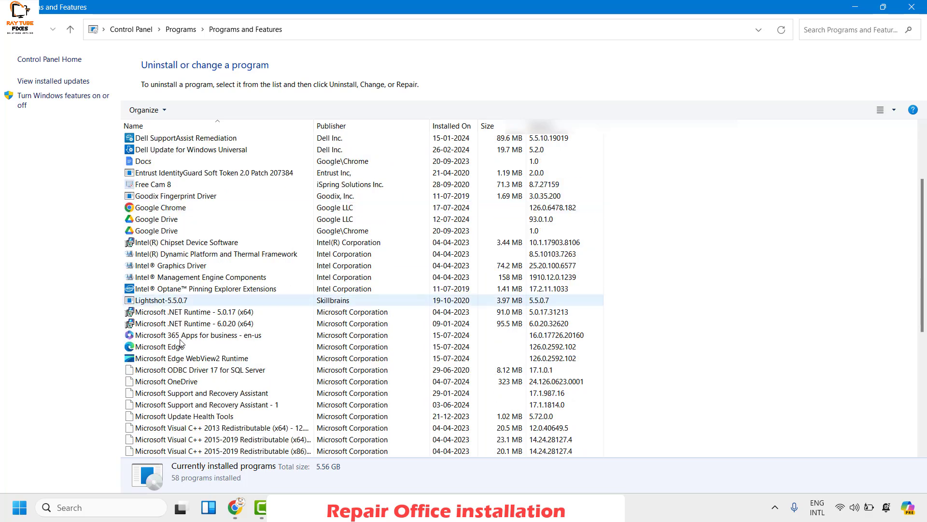
left_click(186, 266)
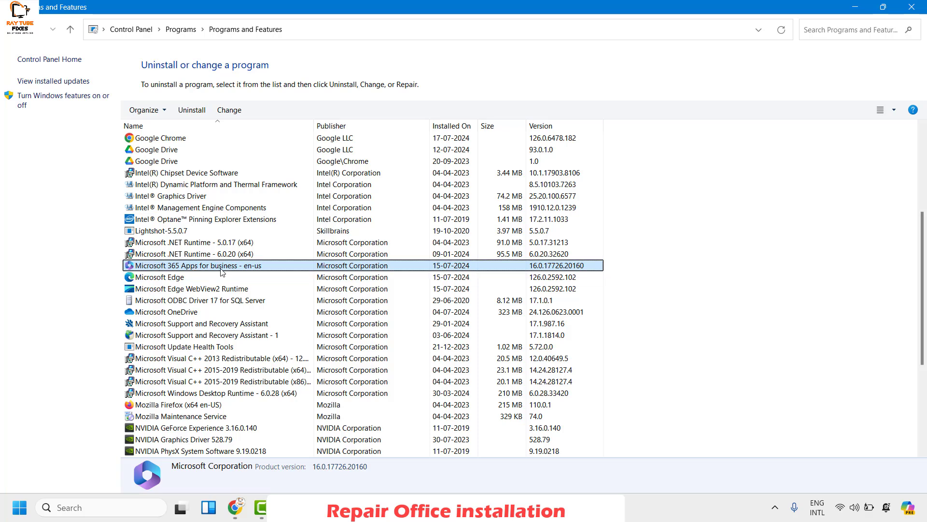
Open Change for Microsoft 365, select Online Repair, then close the repair dialog without repairing.
left_click(229, 110)
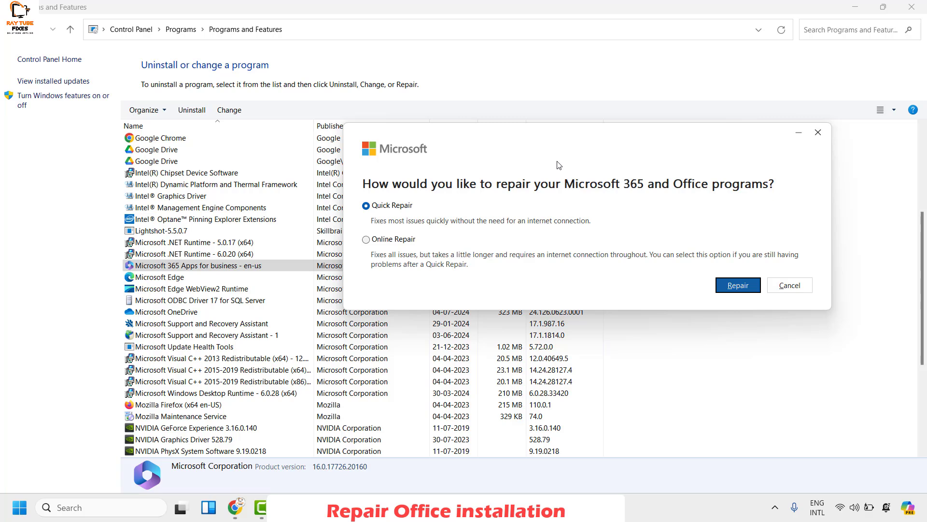
left_click_drag(563, 141, 541, 144)
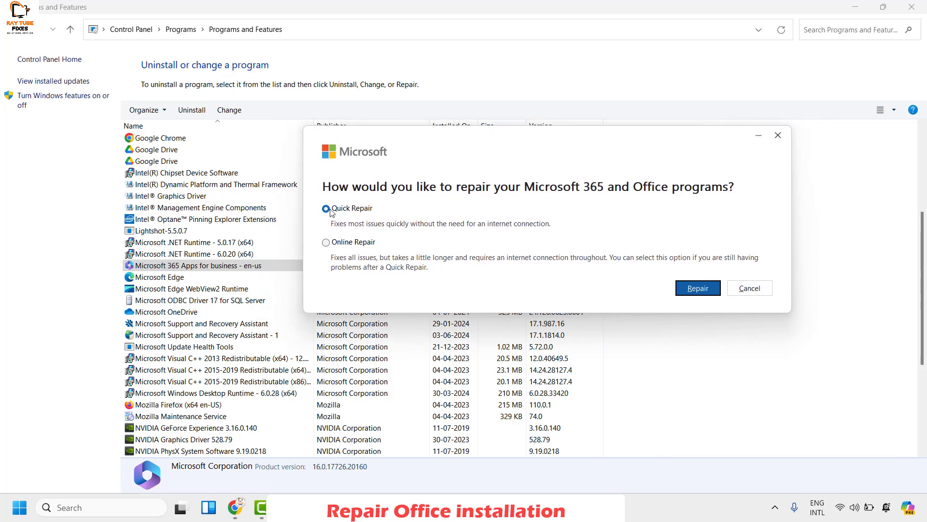
left_click(338, 247)
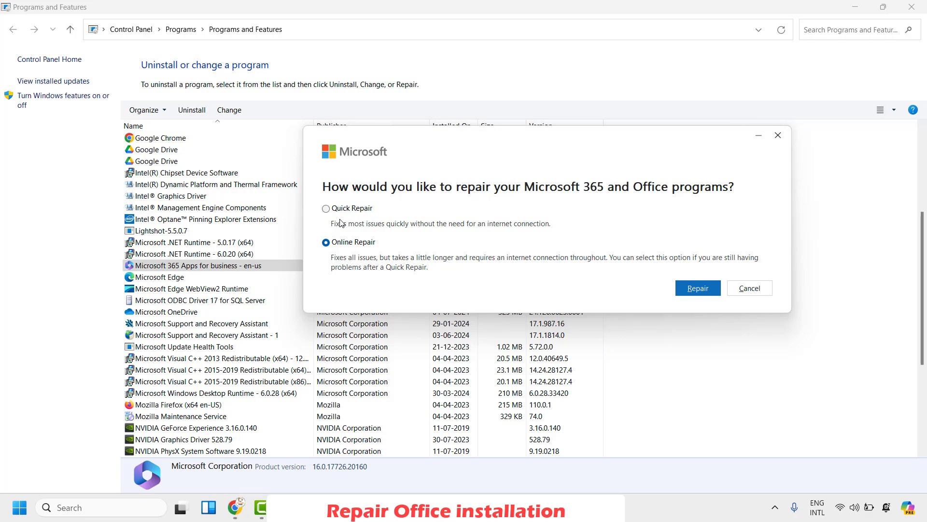
left_click(777, 135)
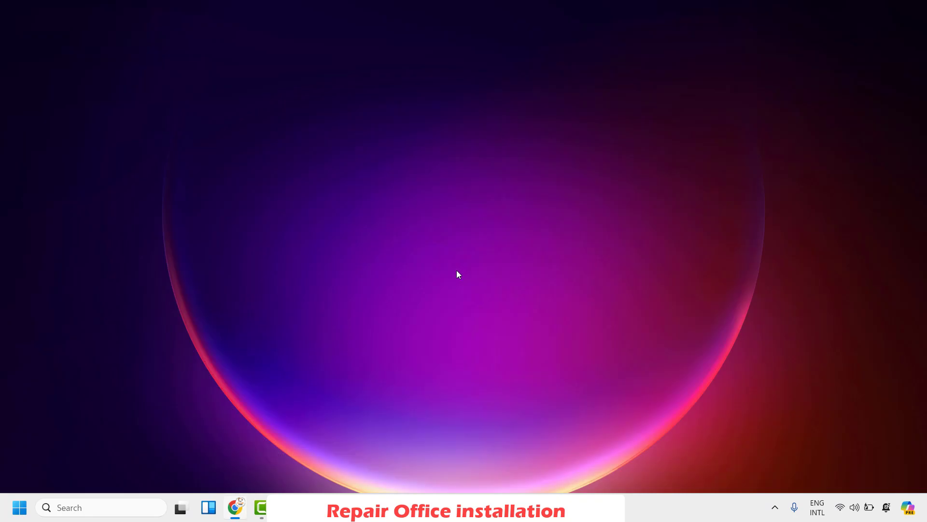